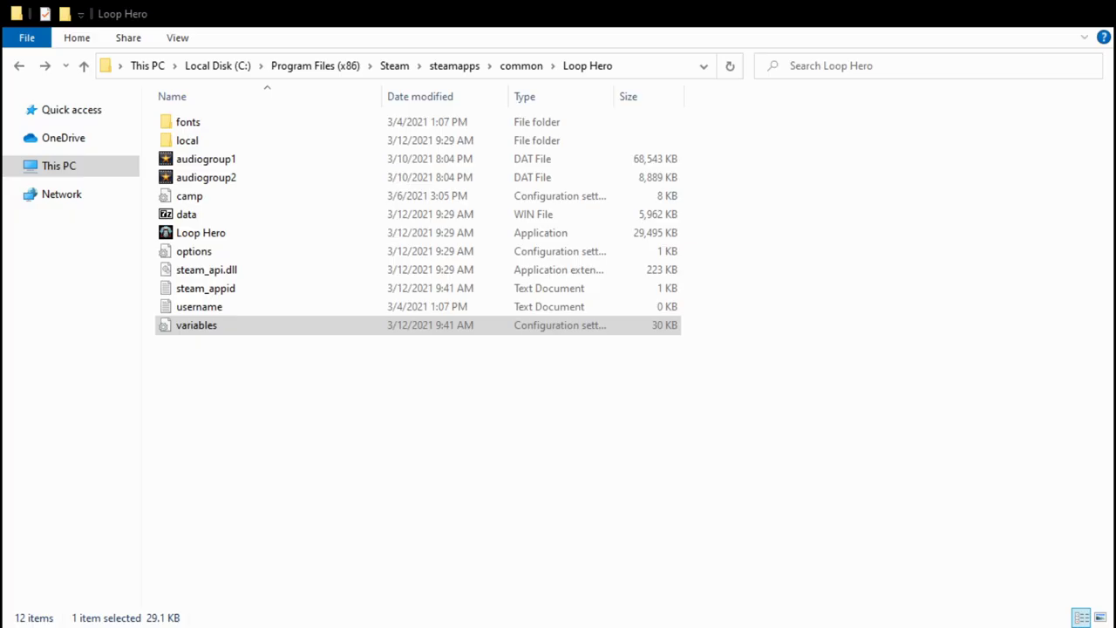
left_click(418, 436)
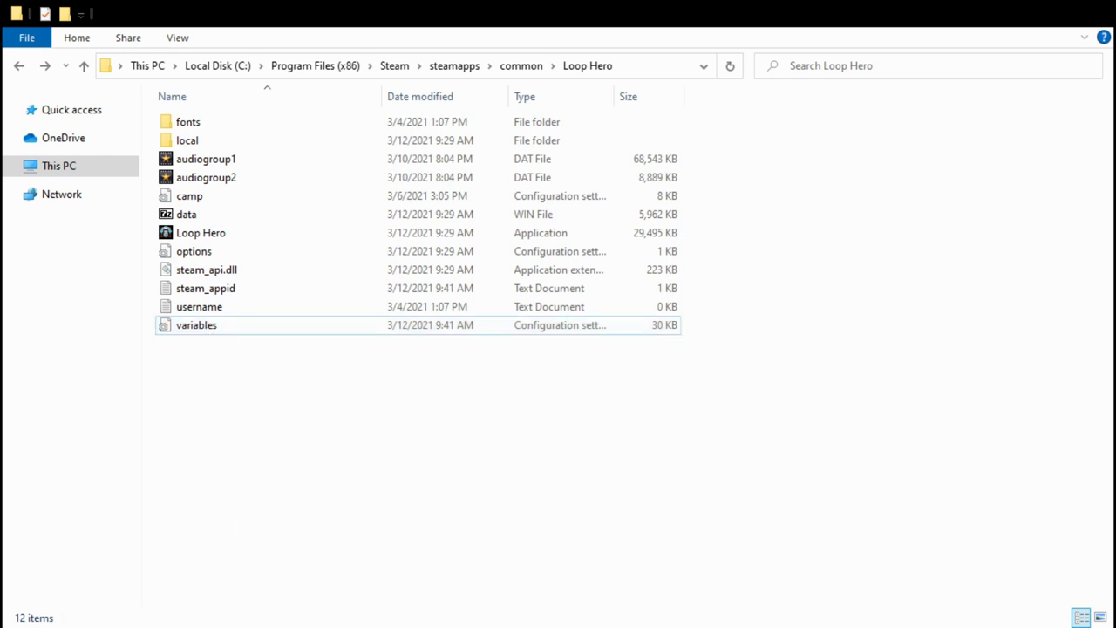
key("Return")
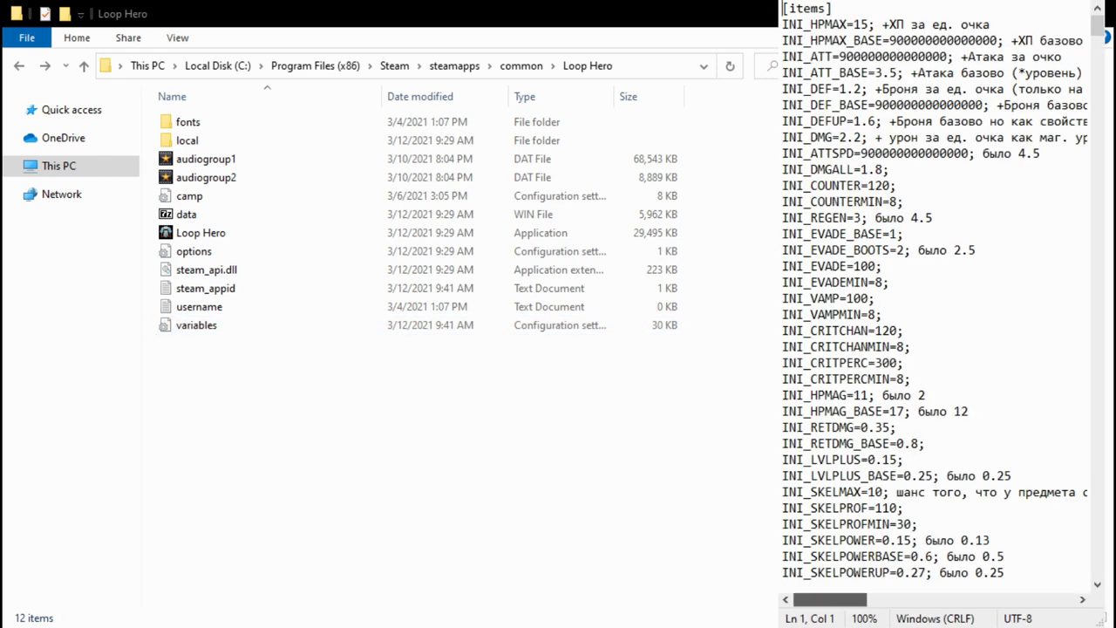
left_click_drag(889, 40, 998, 42)
left_click_drag(839, 56, 954, 57)
left_click_drag(890, 40, 1000, 40)
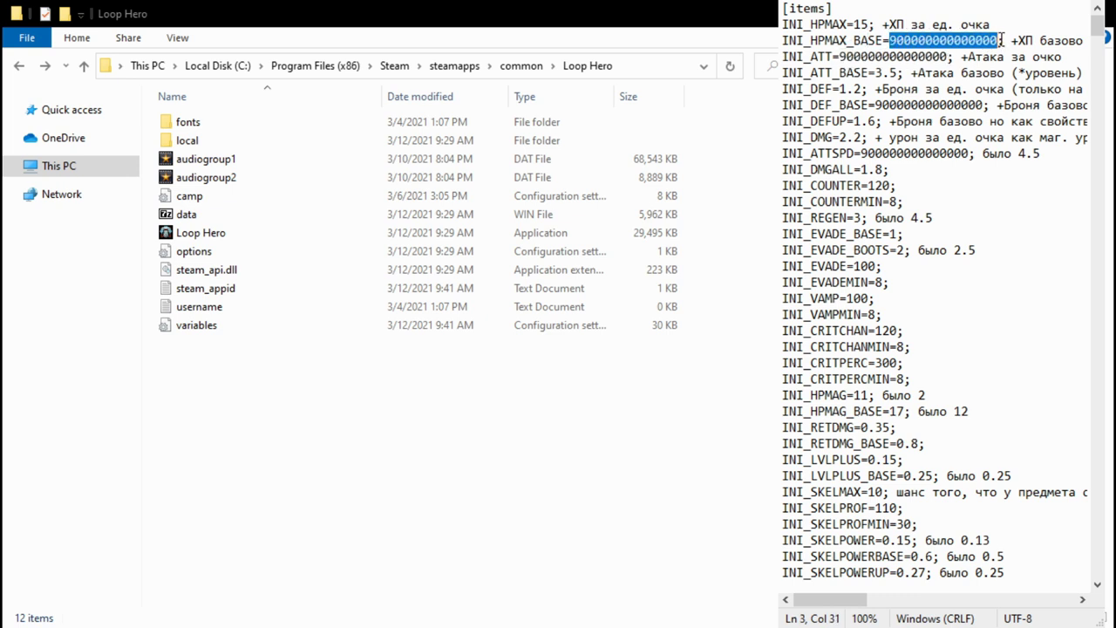
Highlight the INI_ATT, INI_DEF_BASE and INI_ATTSPD values, then clear the selection
left_click(839, 57)
left_click_drag(839, 57, 949, 52)
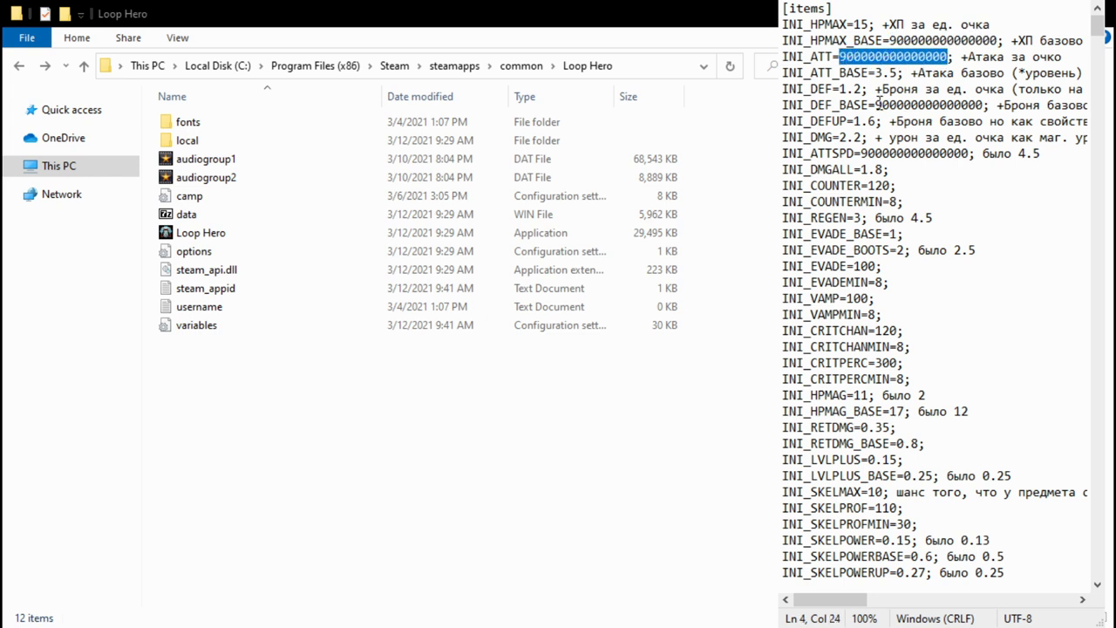
left_click_drag(875, 105, 987, 105)
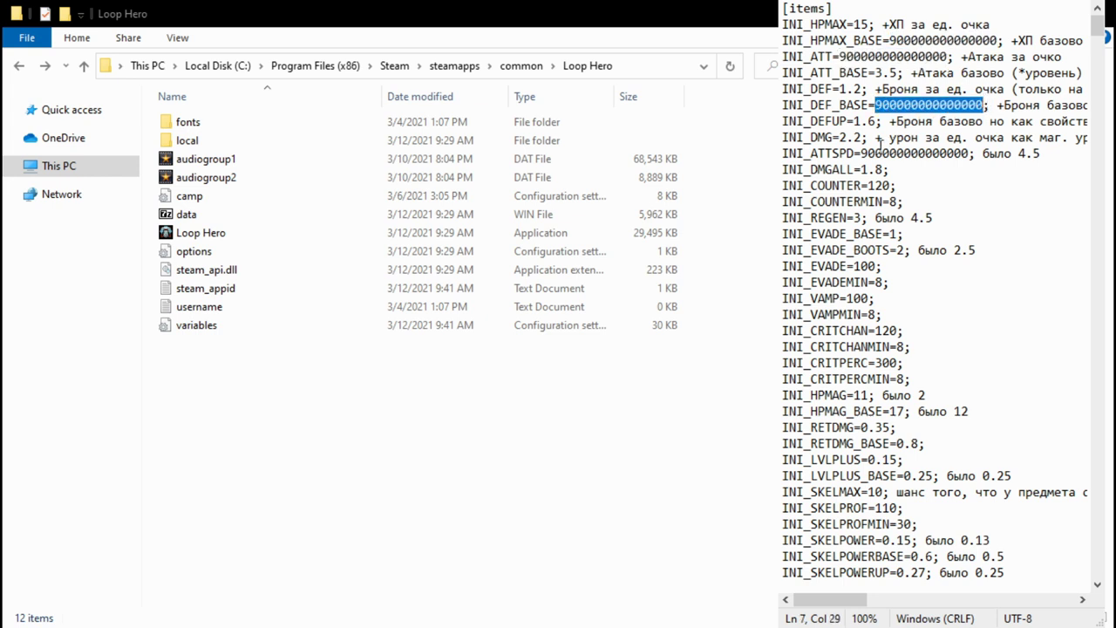
left_click_drag(862, 152, 971, 153)
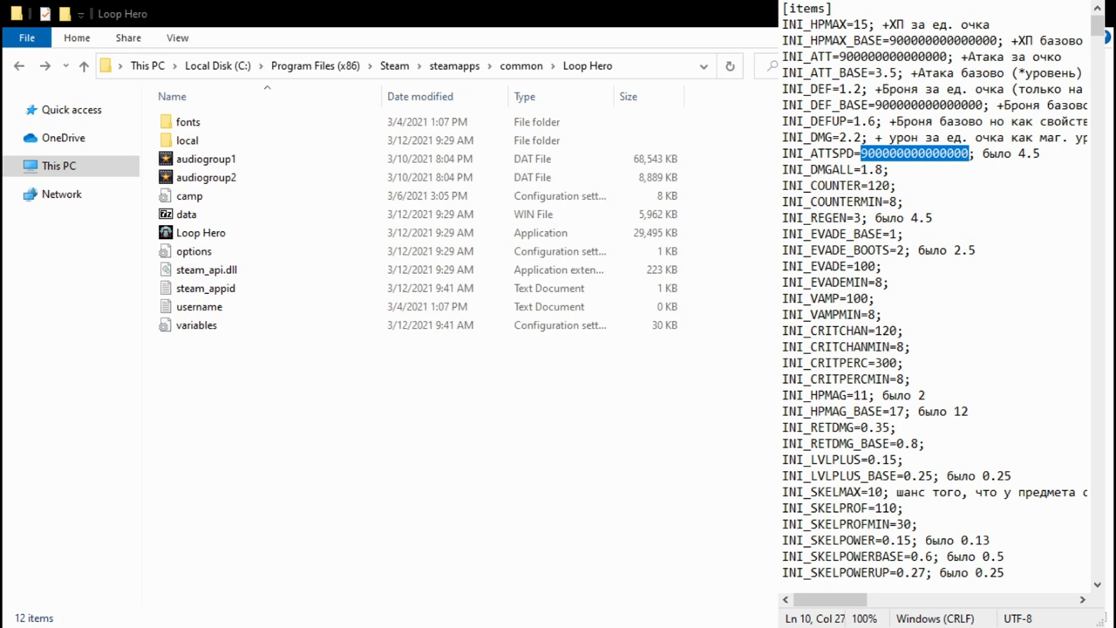
left_click(969, 153)
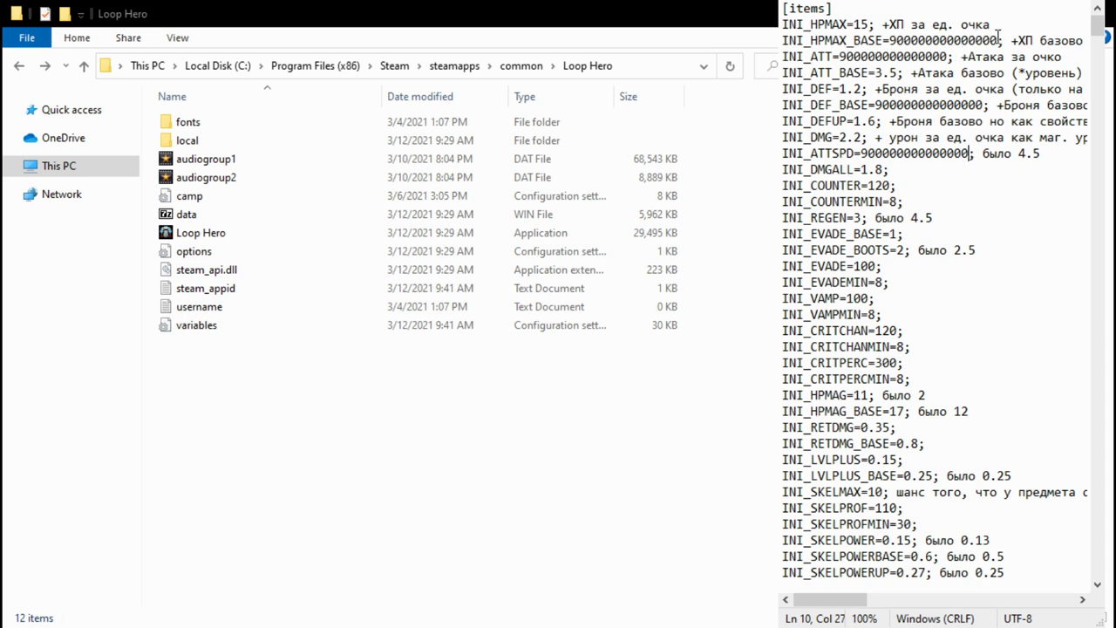
left_click_drag(998, 40, 889, 40)
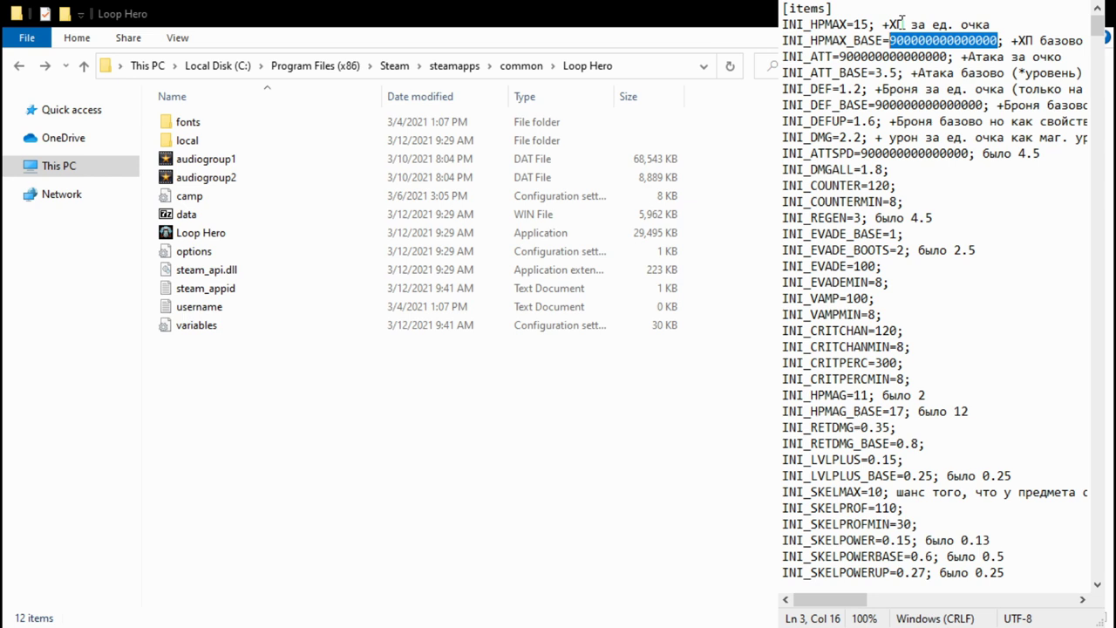
type("9")
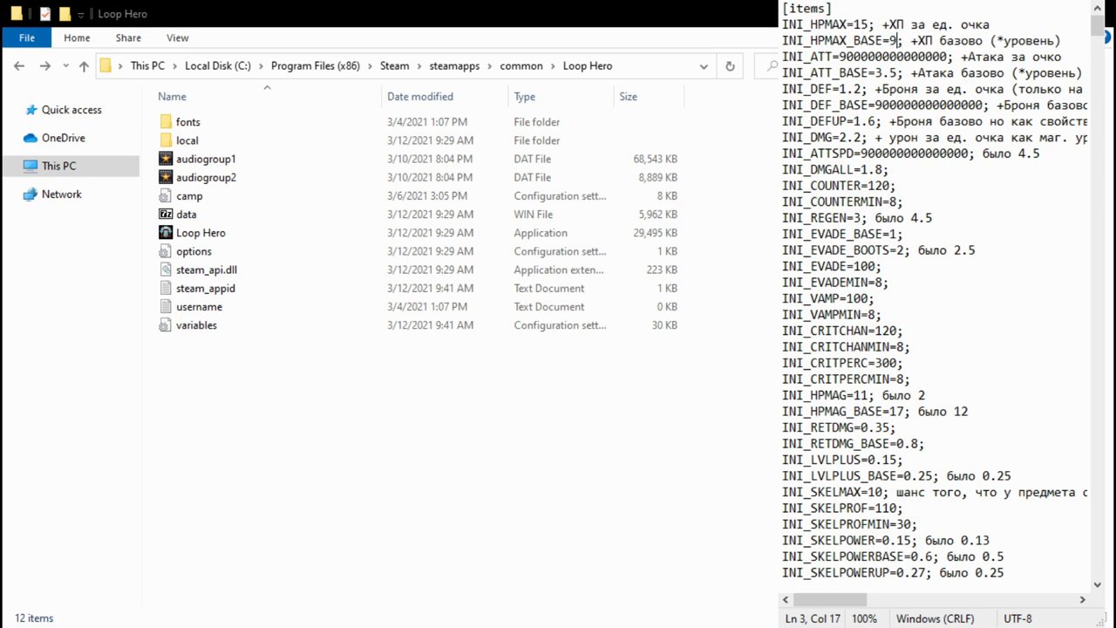
type("000")
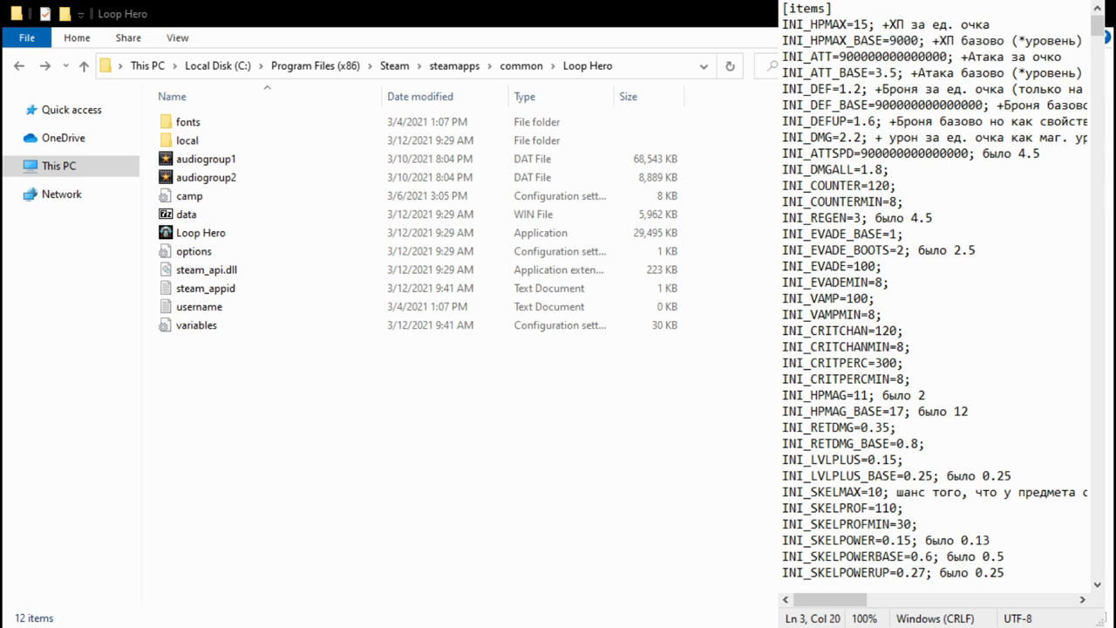
type("000")
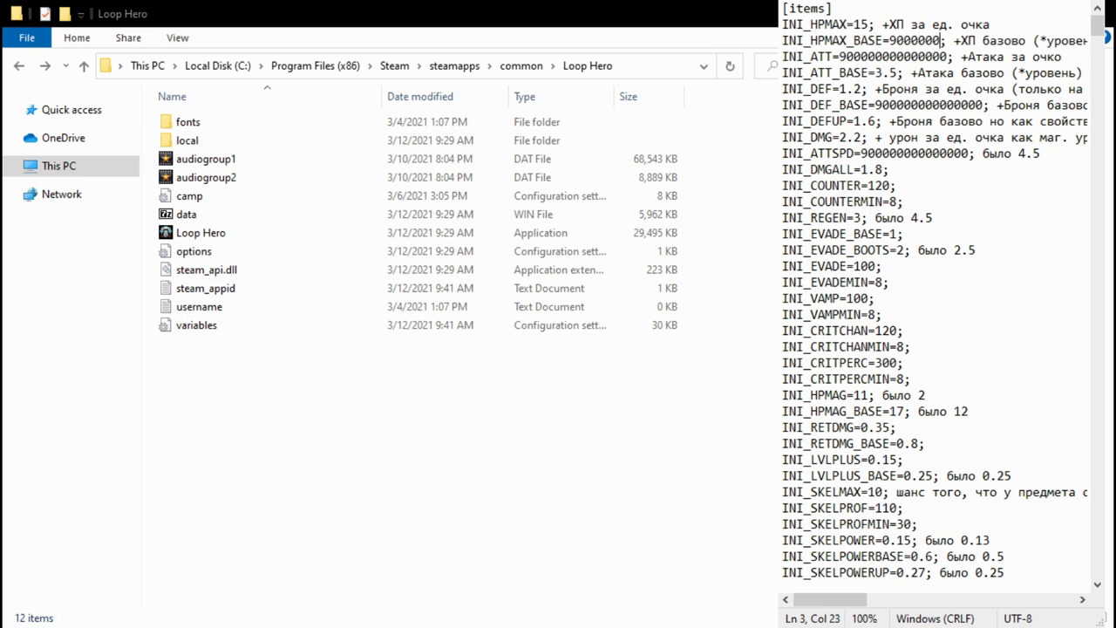
type("000")
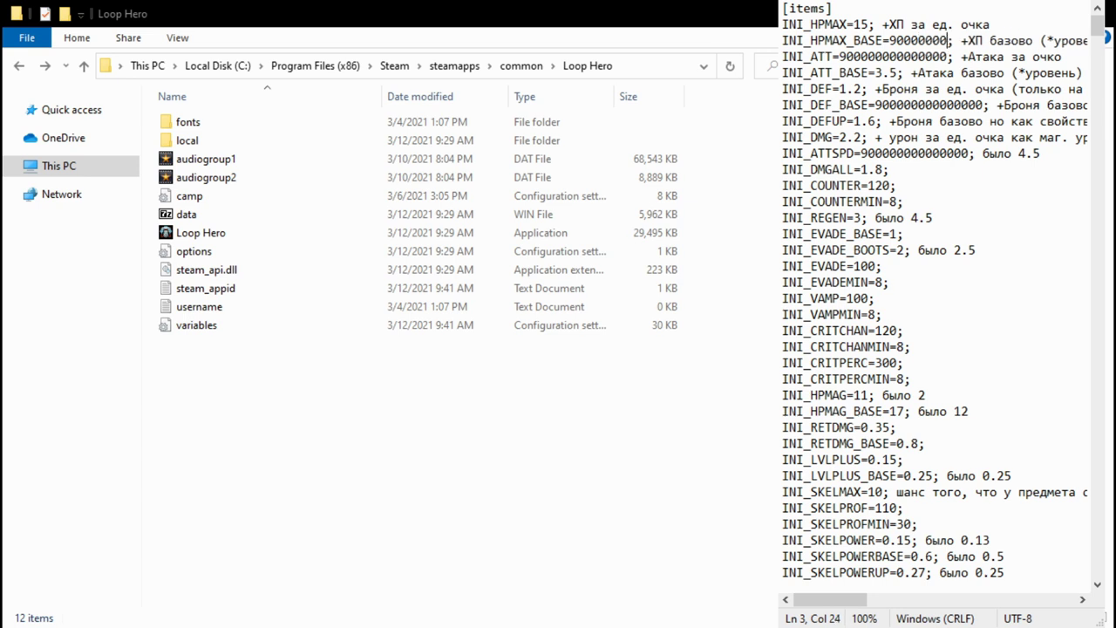
type("000")
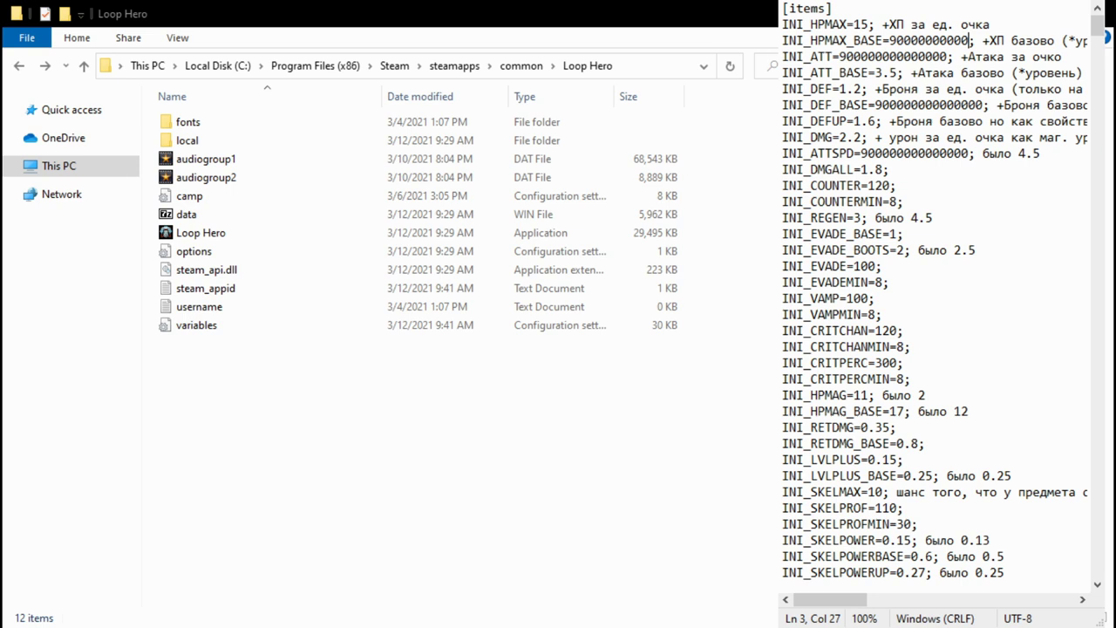
type("000")
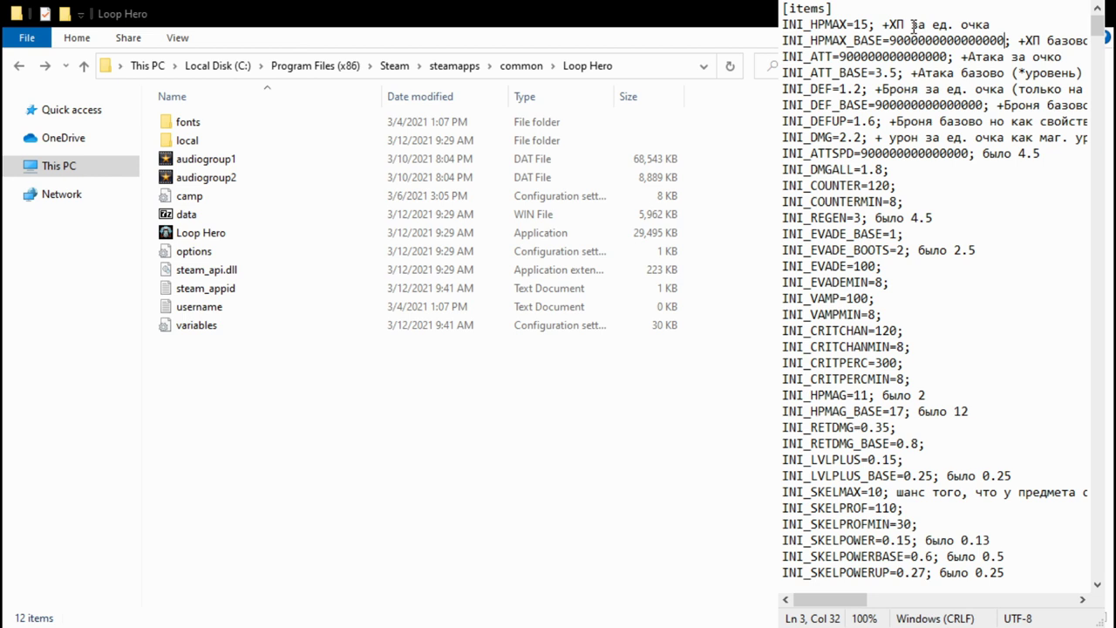
type("00")
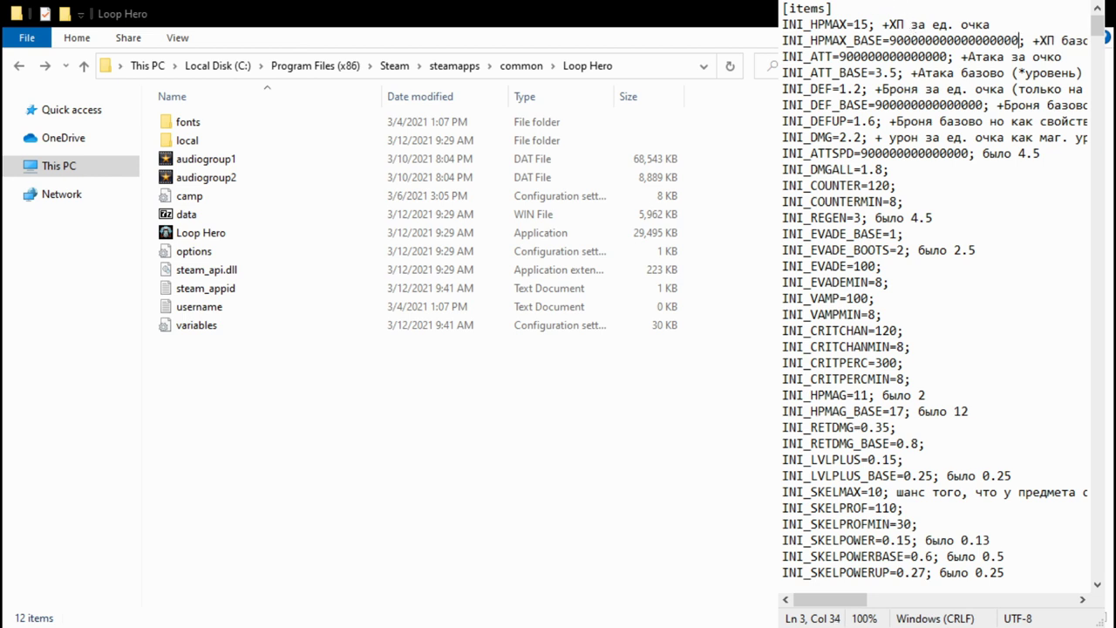
key("ctrl+s")
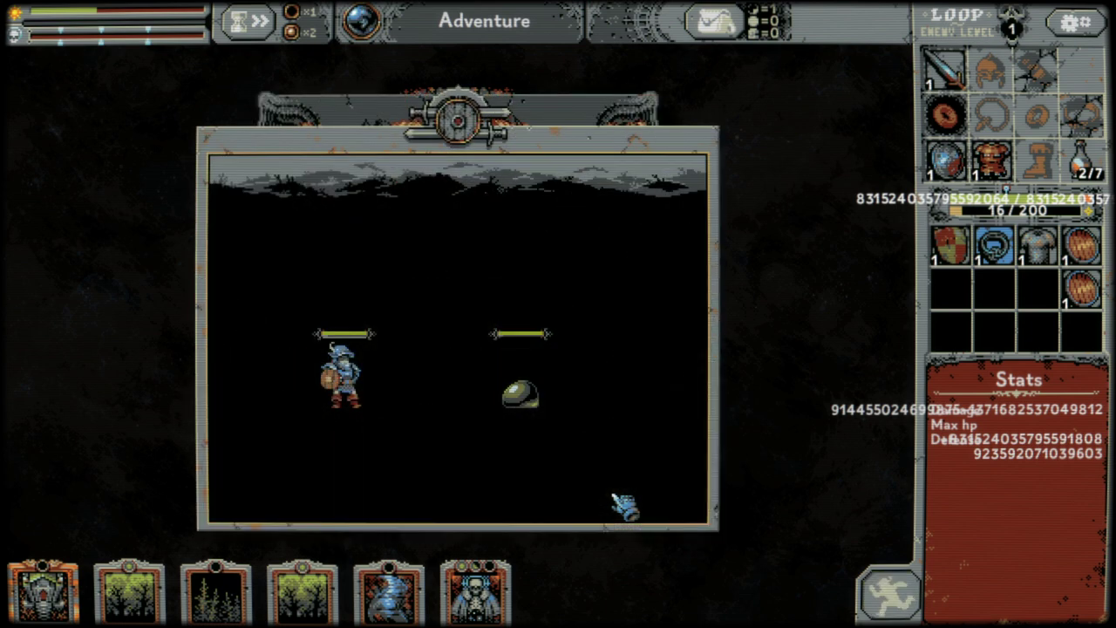
Let the overpowered hero run expedition loops until loop 19's Planning phase
mouse_move(1009, 162)
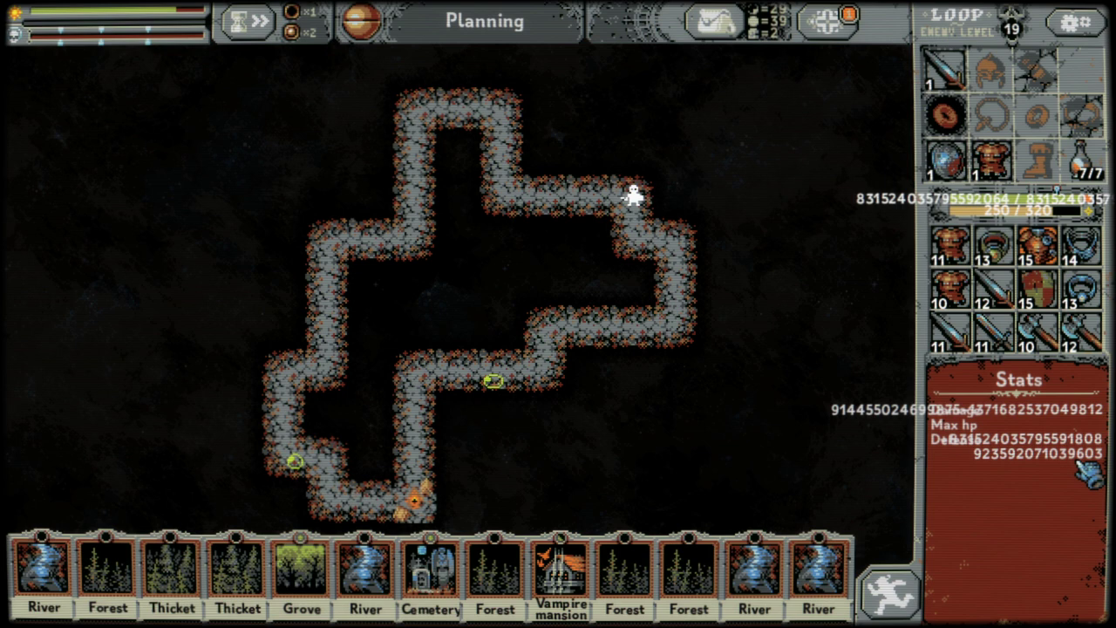
Equip the level-11 armor, then swap in the level-10 armor from the inventory
mouse_move(972, 244)
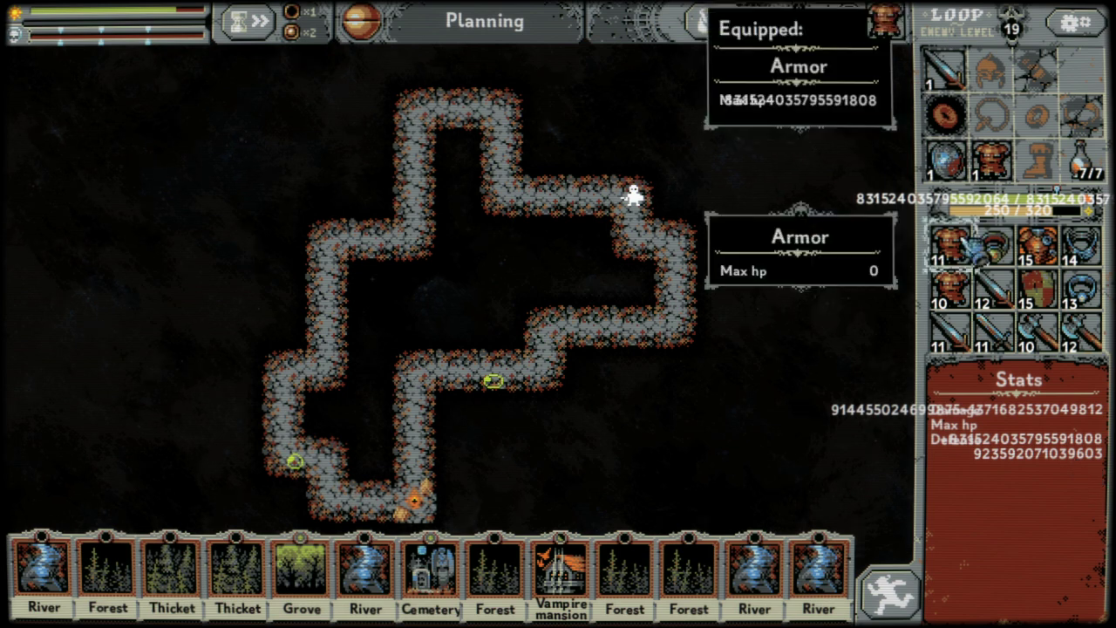
mouse_move(1050, 244)
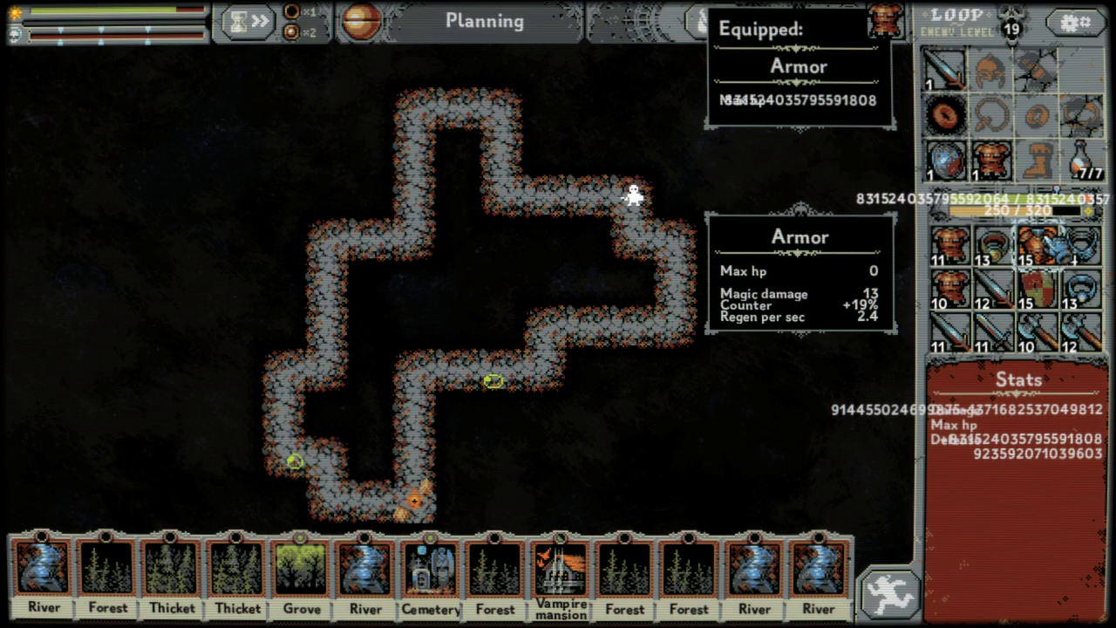
left_click_drag(954, 248, 991, 164)
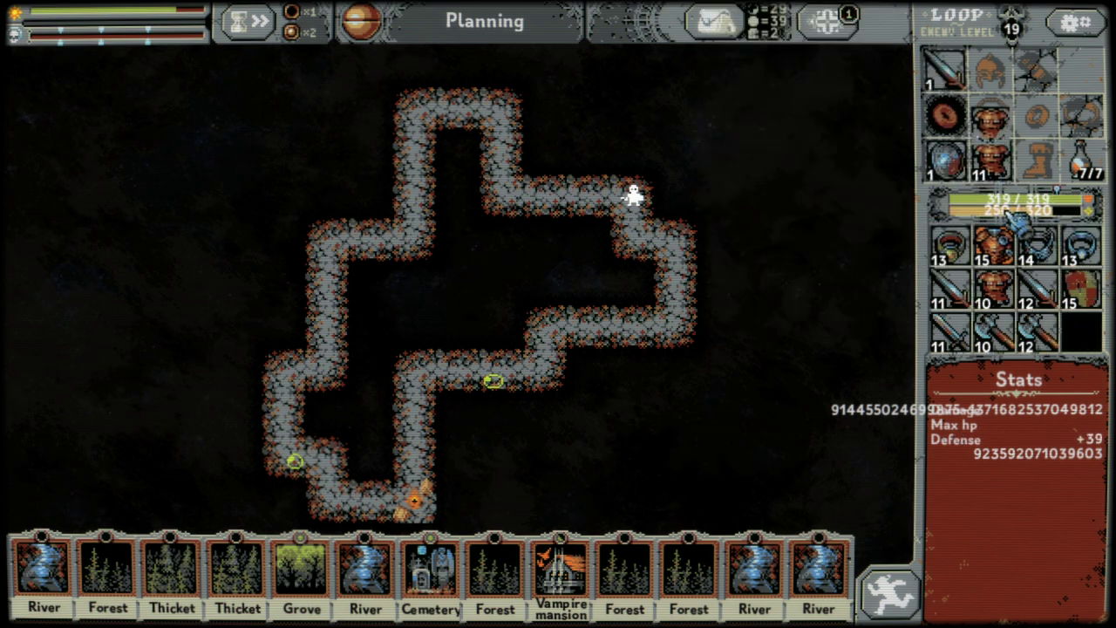
left_click_drag(994, 288, 992, 164)
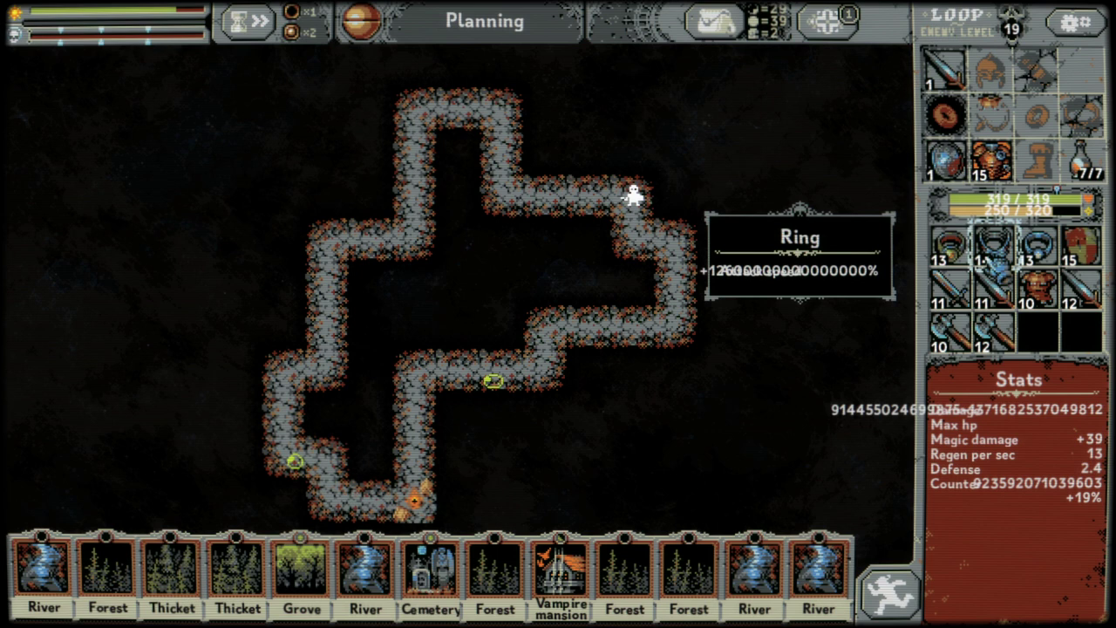
left_click_drag(1038, 288, 1020, 174)
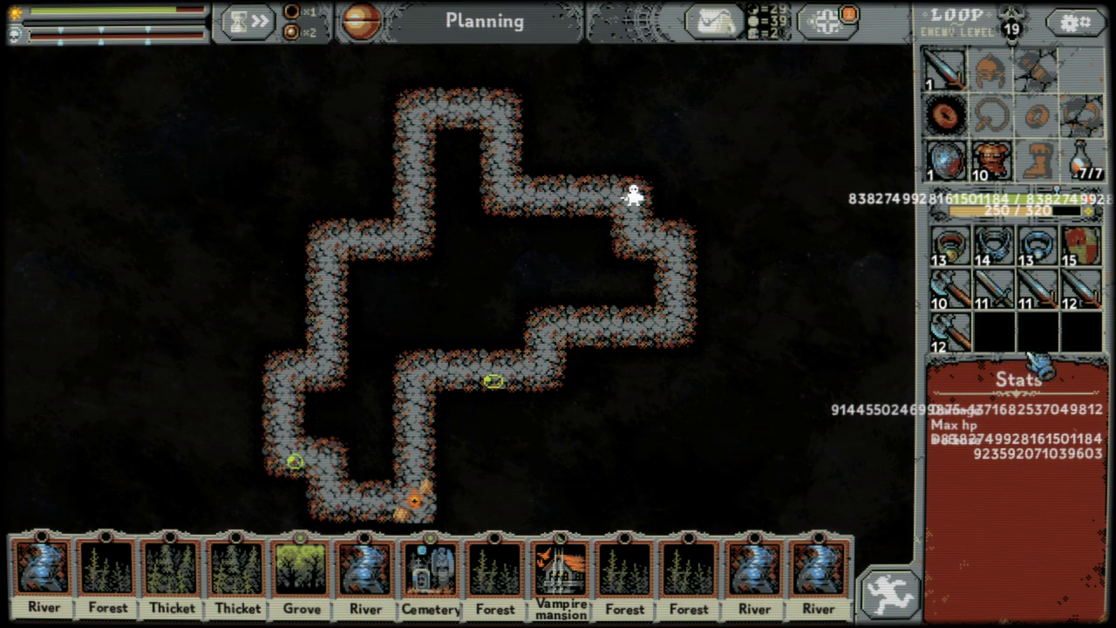
mouse_move(966, 255)
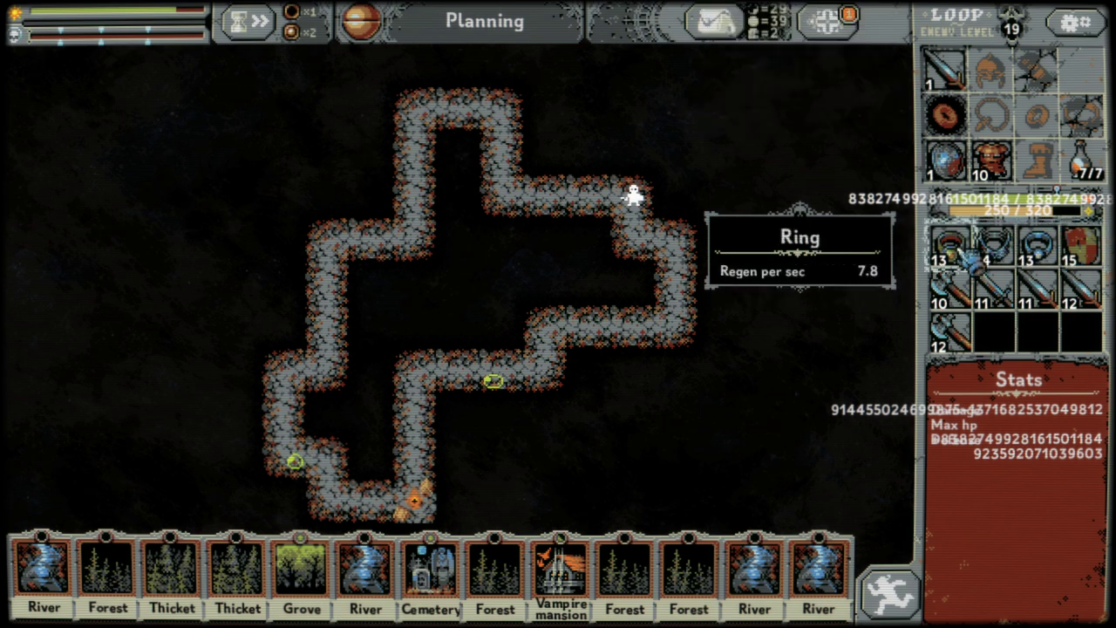